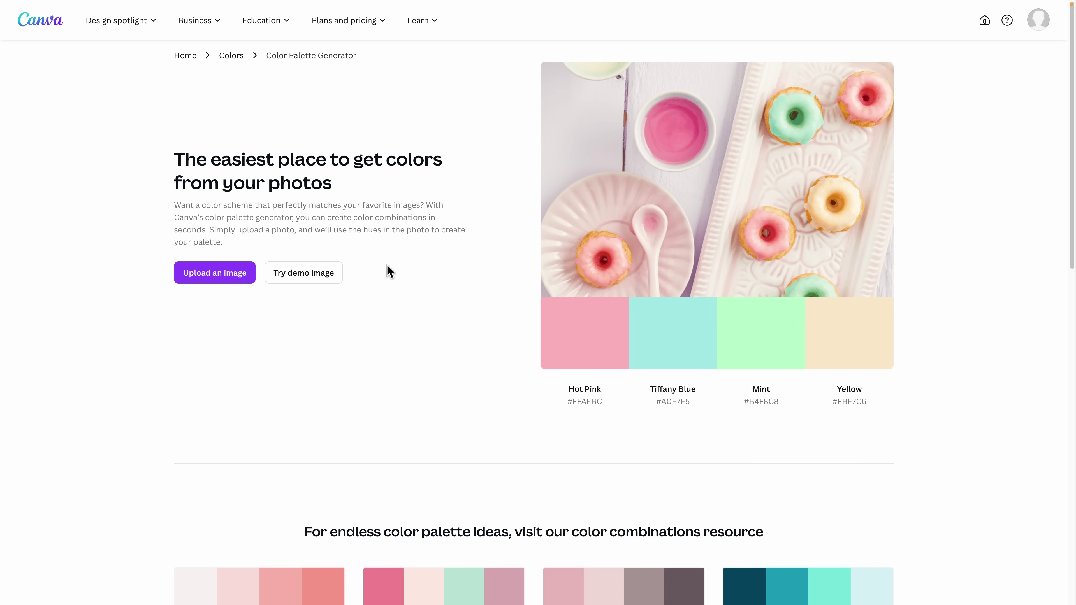
Return to Canva's Colors page and open the colour palette ideas collection
key(super+bracketleft)
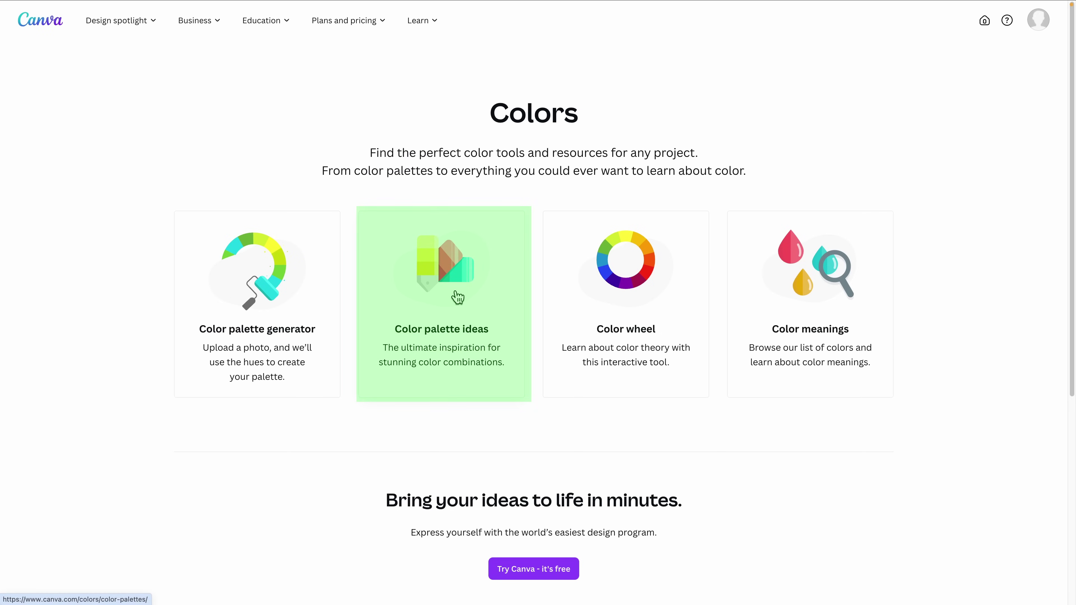
click(457, 297)
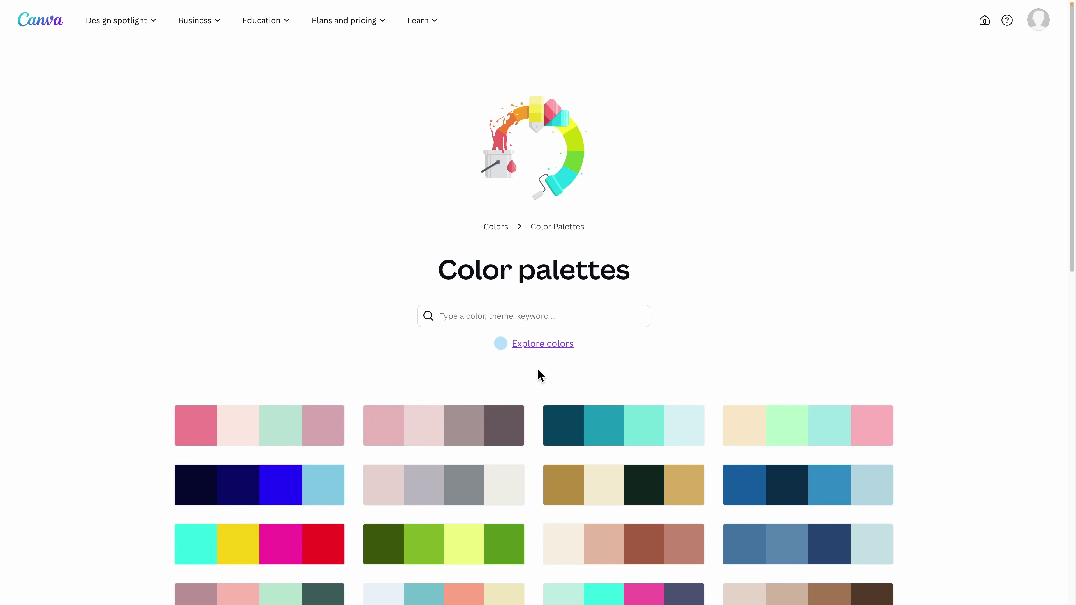
scroll(537, 373, down, 12)
scroll(537, 373, up, 6)
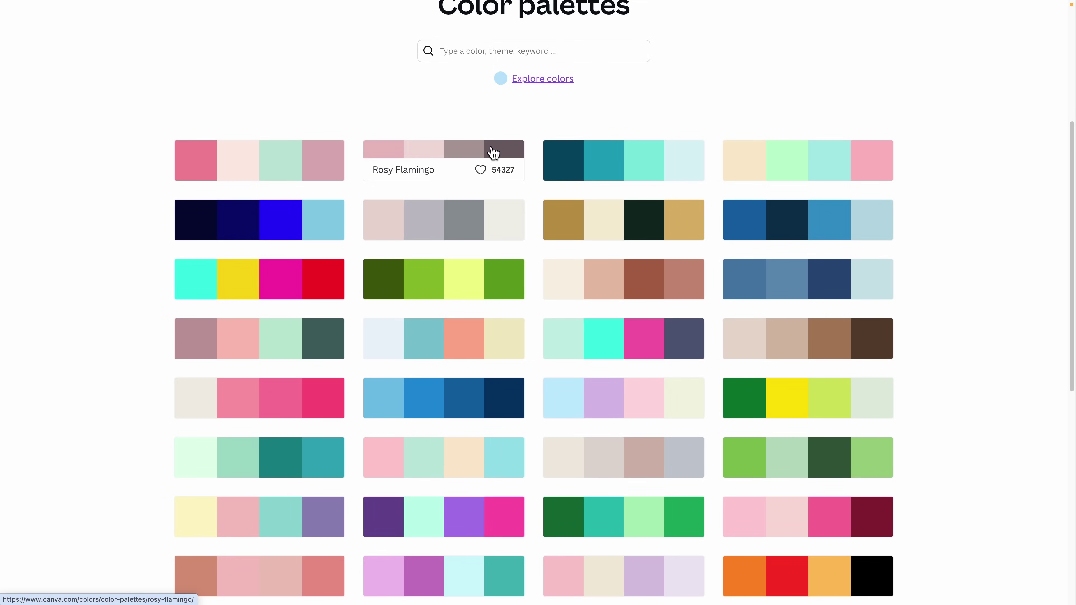
scroll(491, 144, up, 2)
Search 'summer' palettes, open Summer Splash, and copy the Navy Blue hex #05445E
click(497, 138)
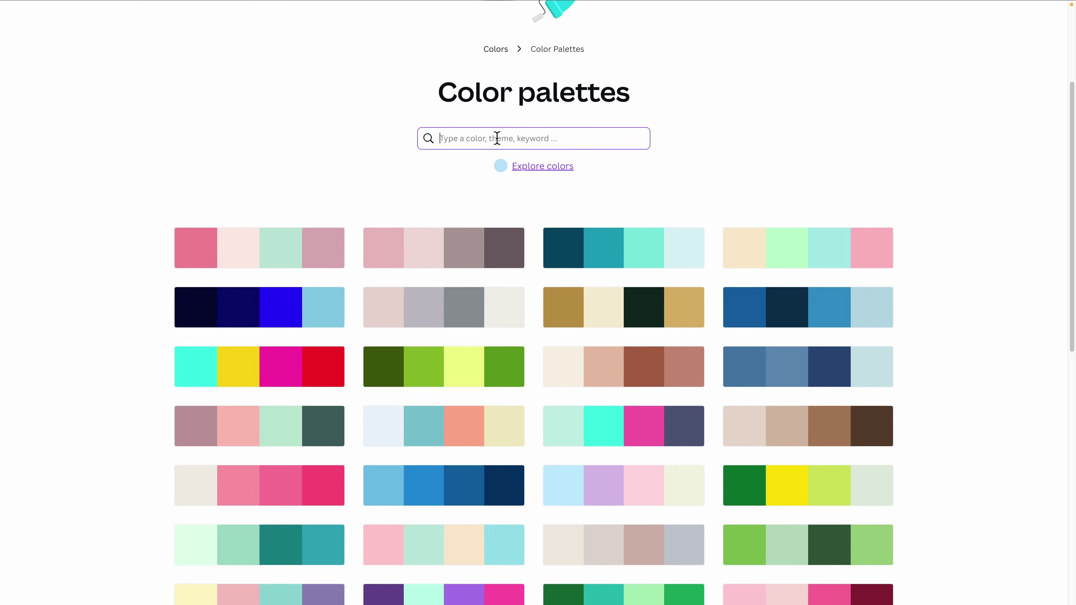
text(summer)
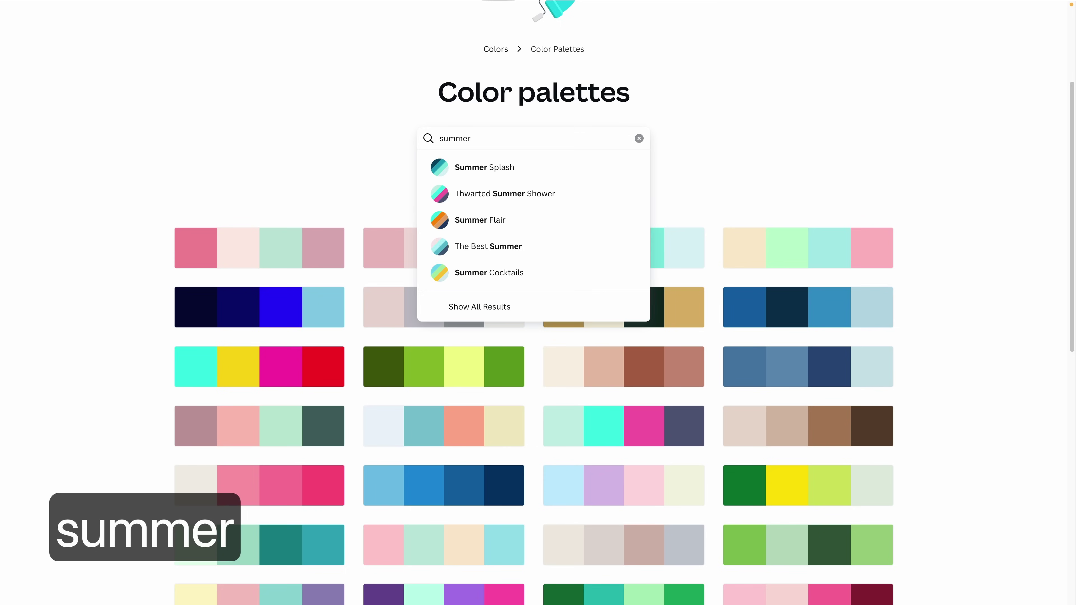
key(Return)
scroll(617, 230, down, 8)
scroll(617, 230, up, 2)
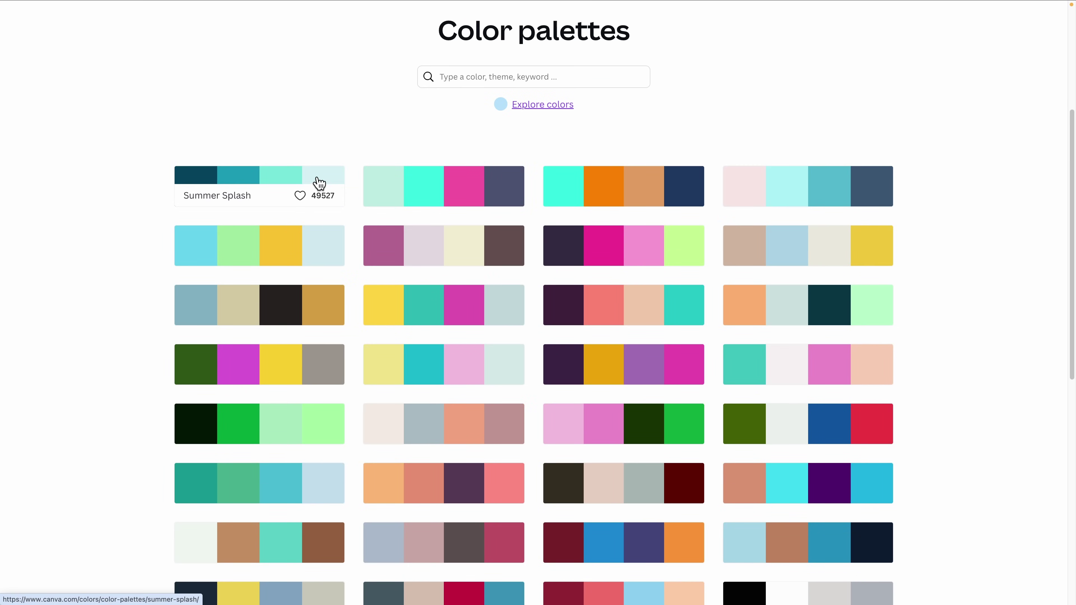
click(279, 181)
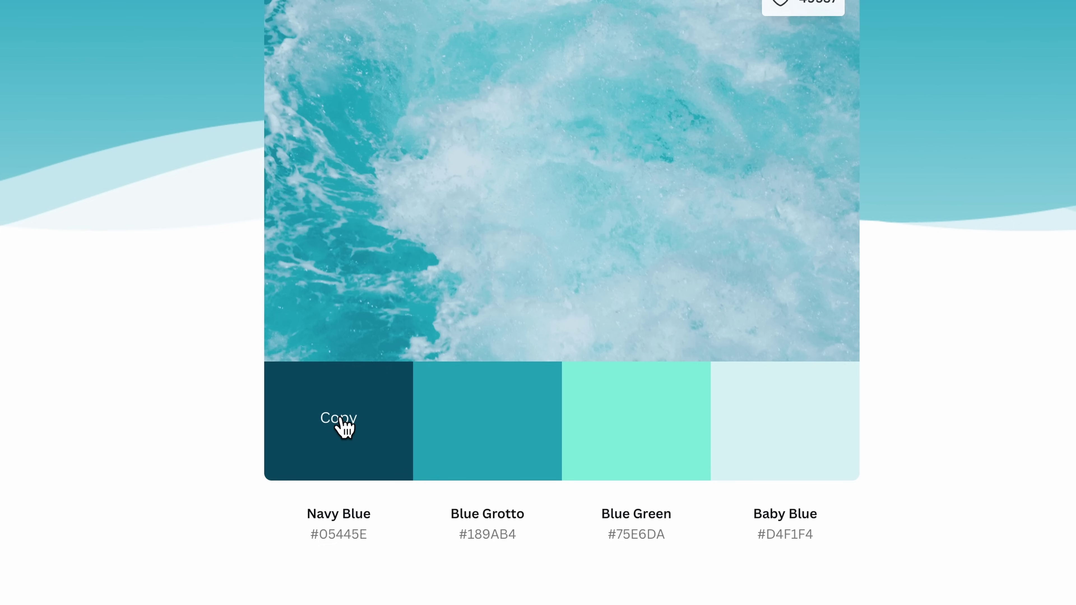
click(340, 418)
Replace the first square's C3C3C3 fill with 05445E and add it to Colour Chord Tutorial swatches
click(339, 422)
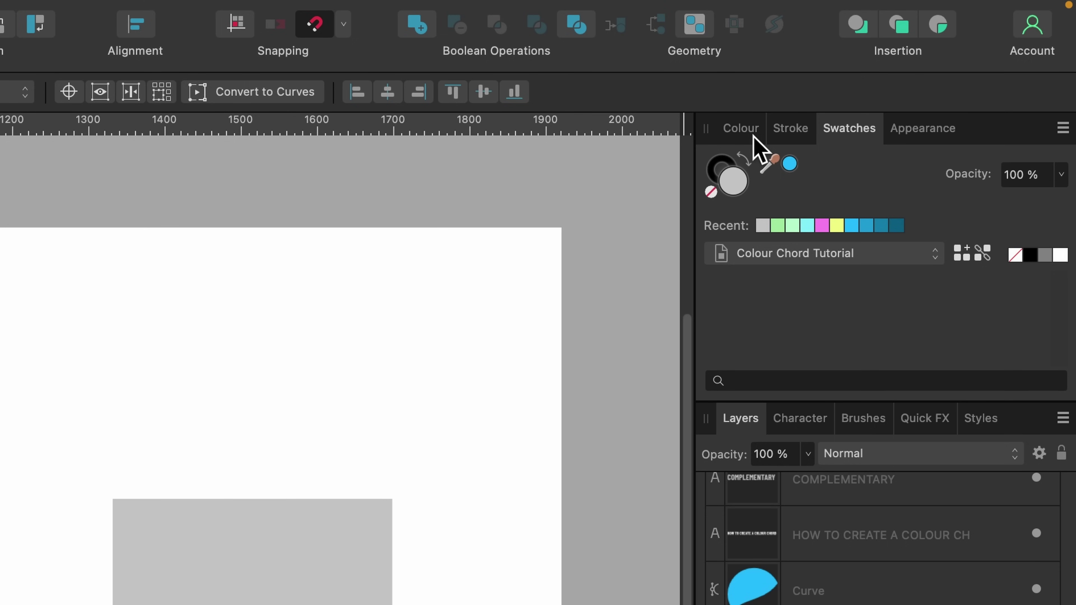
click(911, 66)
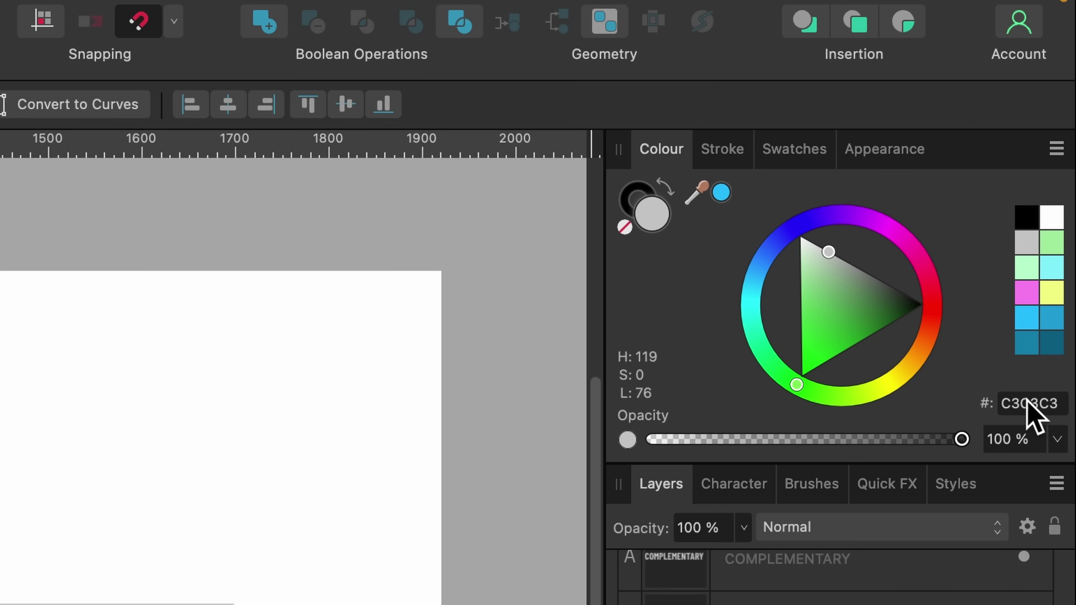
double_click(1042, 335)
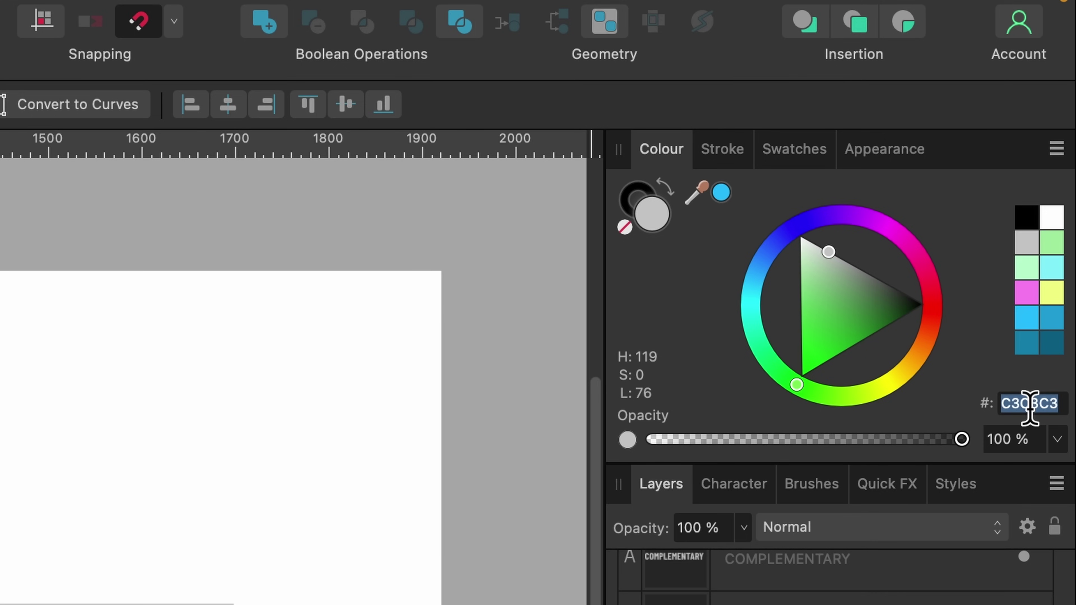
text(#05145E)
key(Return)
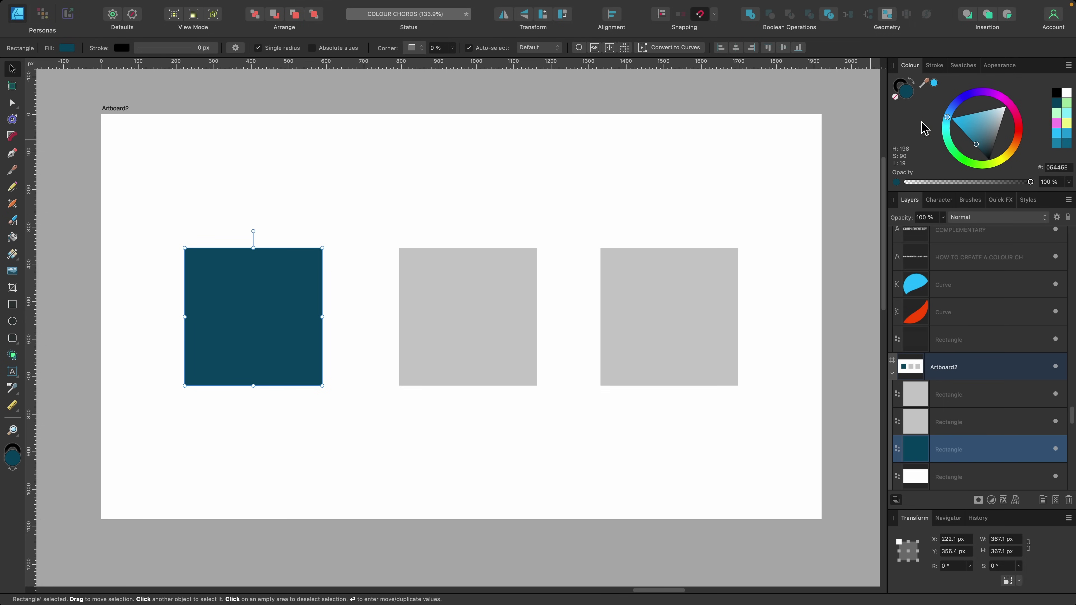
click(962, 65)
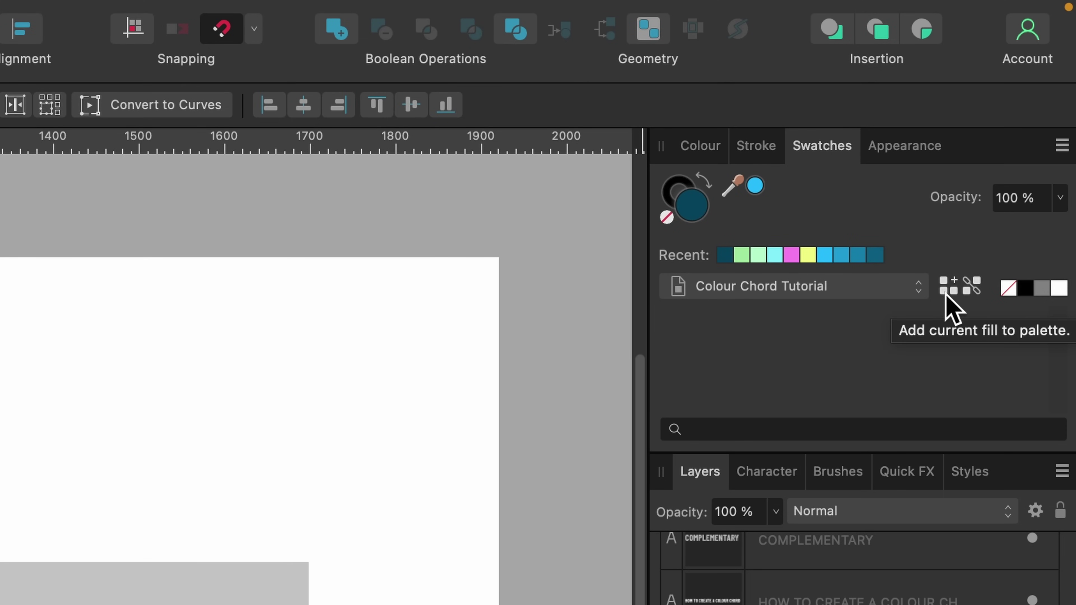
click(946, 293)
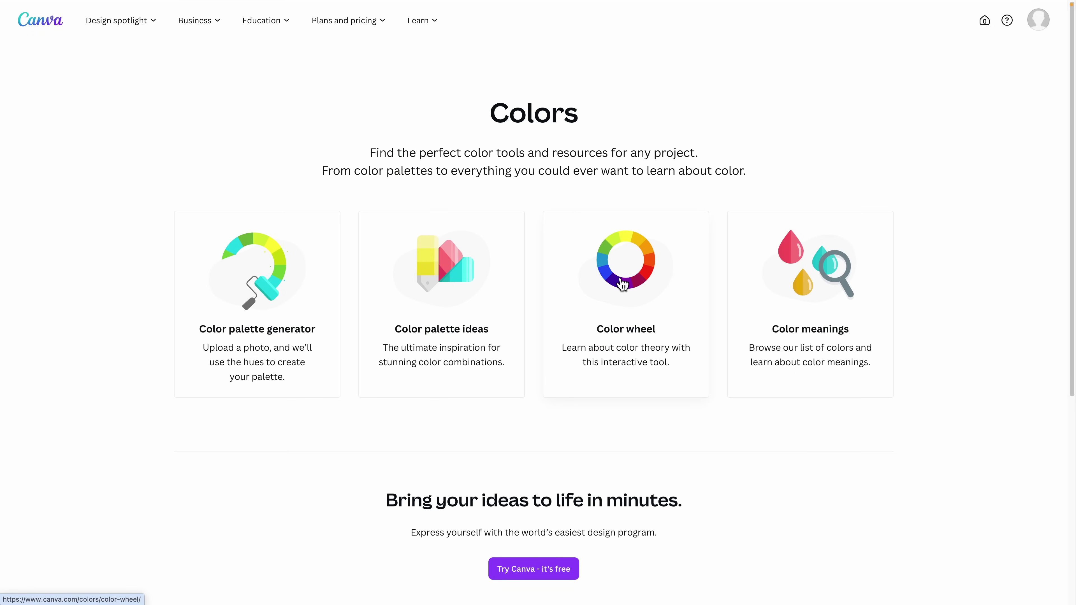
On Canva's Color wheel, build a Triadic combination based on gold #e6a819
click(622, 283)
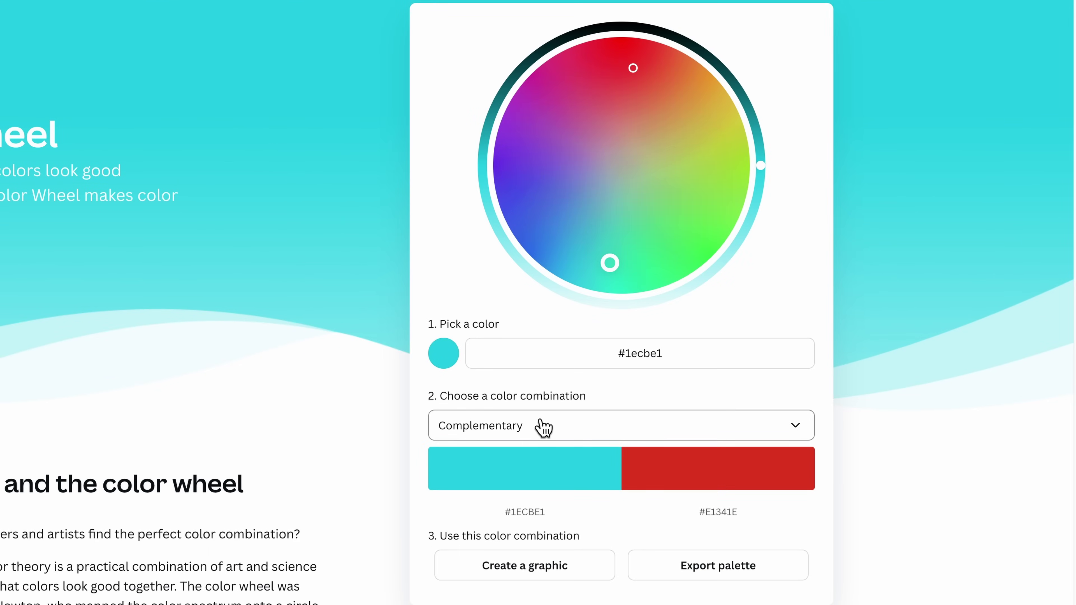
click(544, 427)
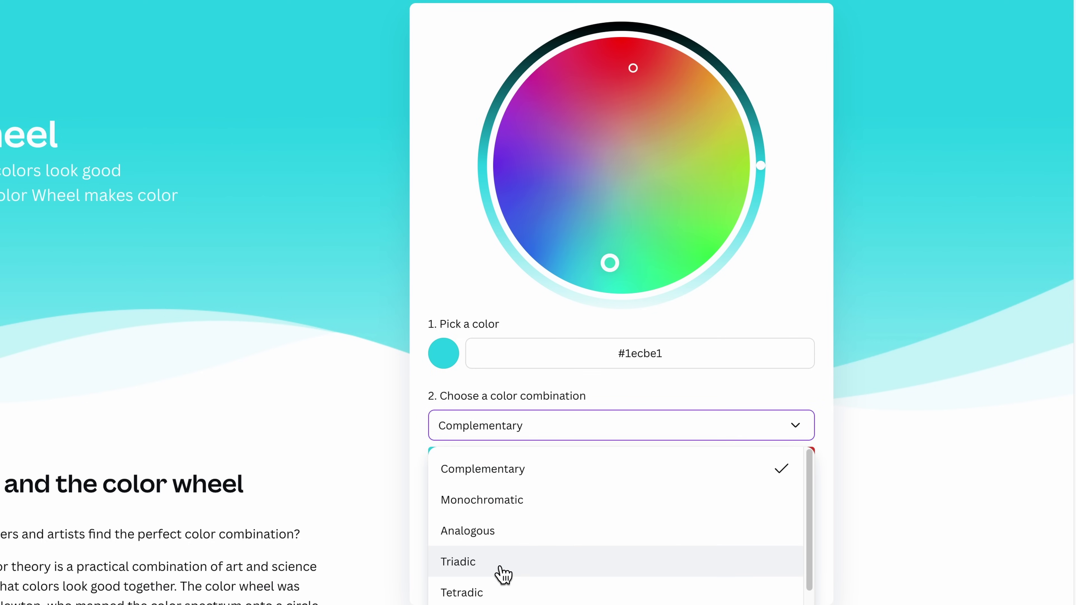
click(521, 470)
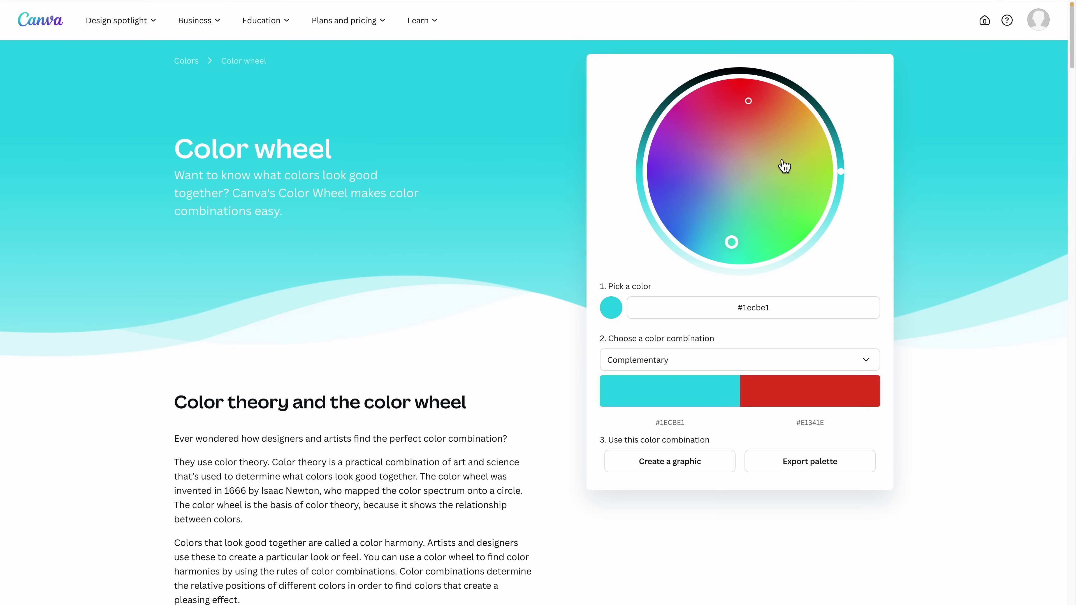
click(587, 202)
drag(716, 199, 662, 143)
mouse_move(842, 171)
mouse_down()
mouse_move(830, 158)
mouse_move(829, 168)
mouse_up()
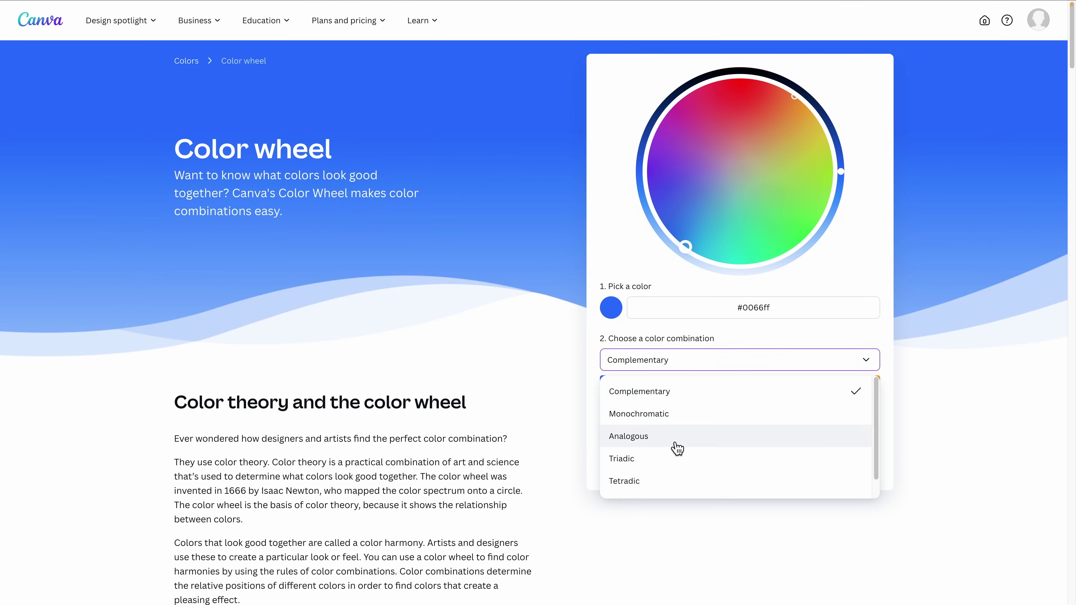
click(671, 461)
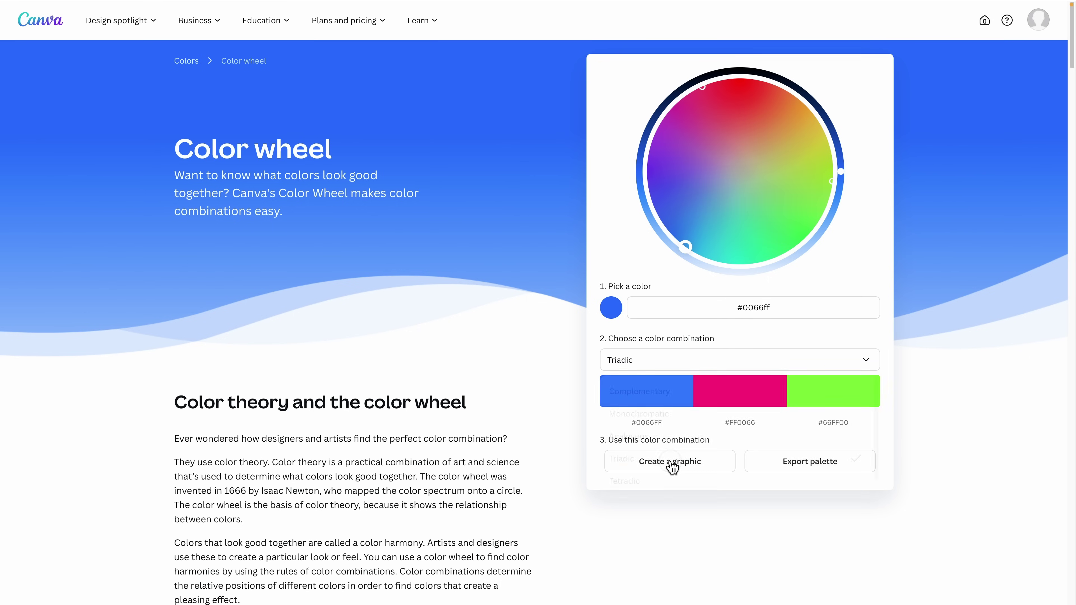
drag(833, 187, 787, 118)
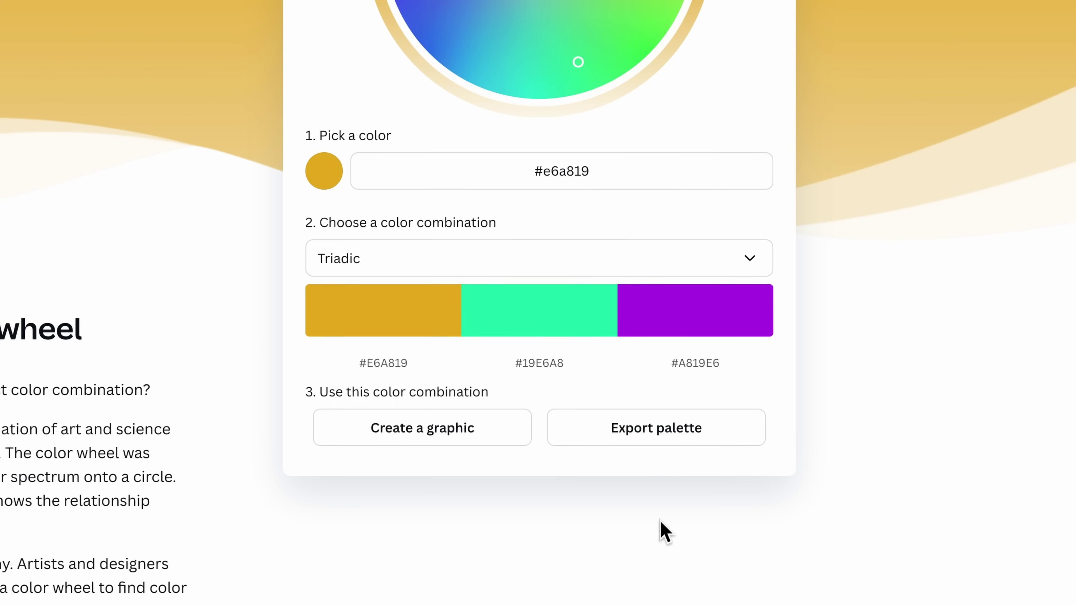
Export the triadic palette (#E6A819, #19E6A8, #A819E6) as a PDF and save it
click(652, 429)
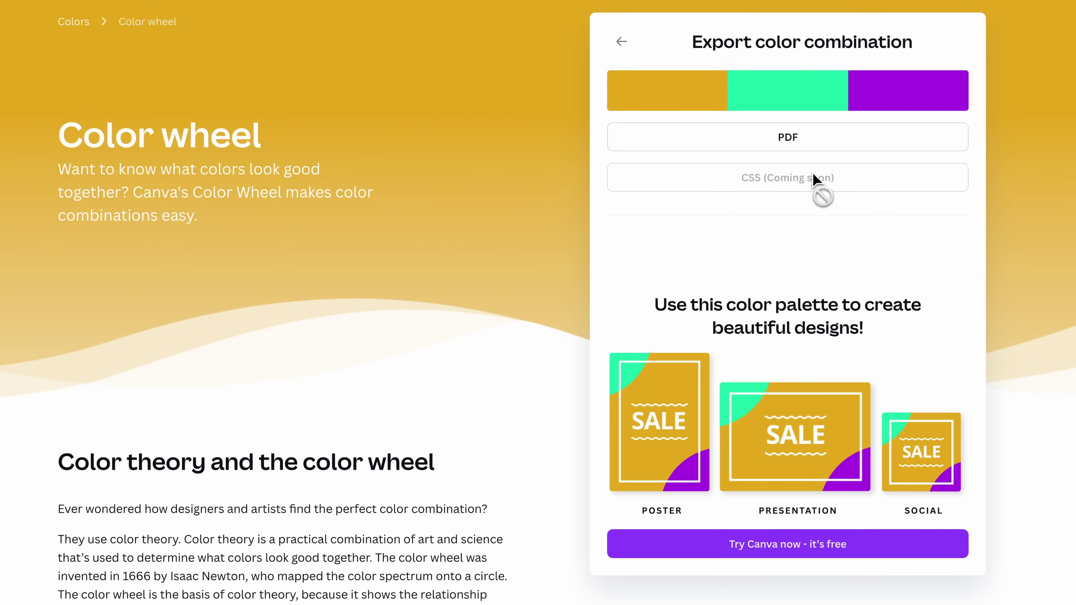
click(806, 144)
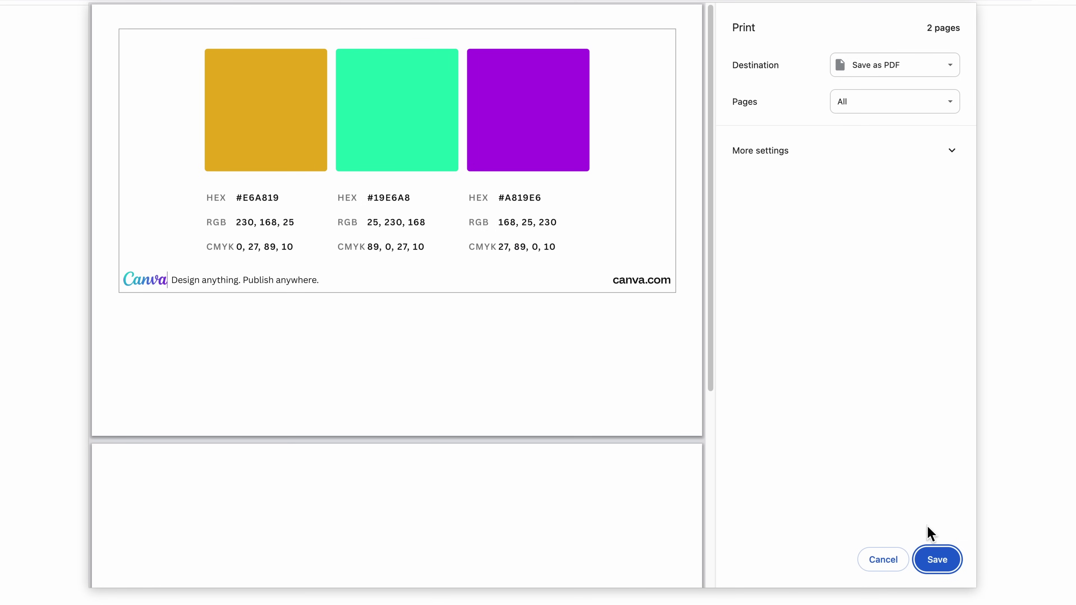
click(937, 558)
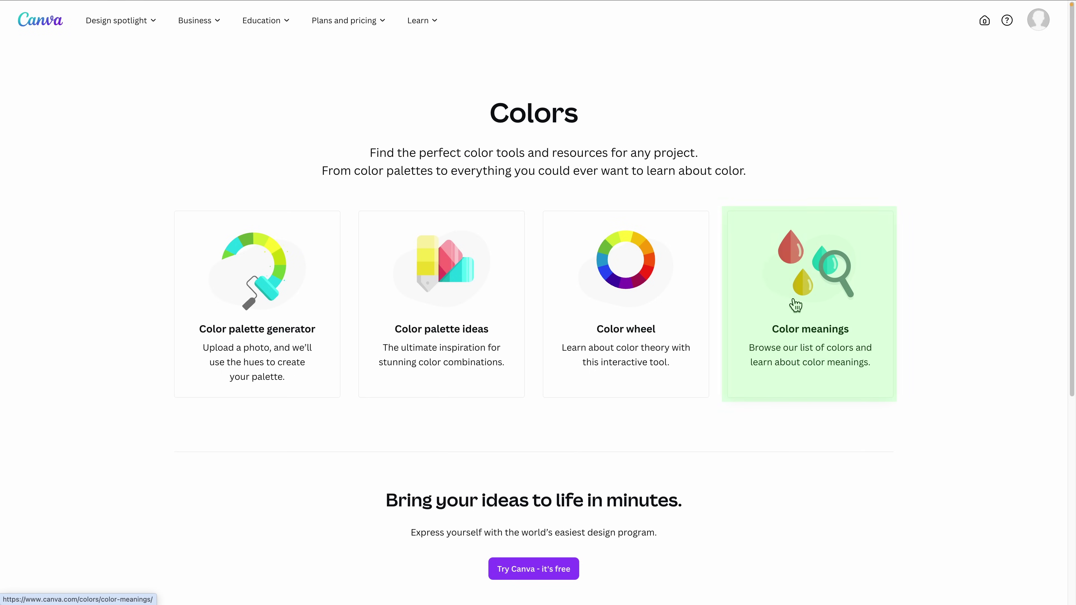
Open Color meanings, choose Amber (#FFBF00), and read down to its colour conversion table
click(795, 304)
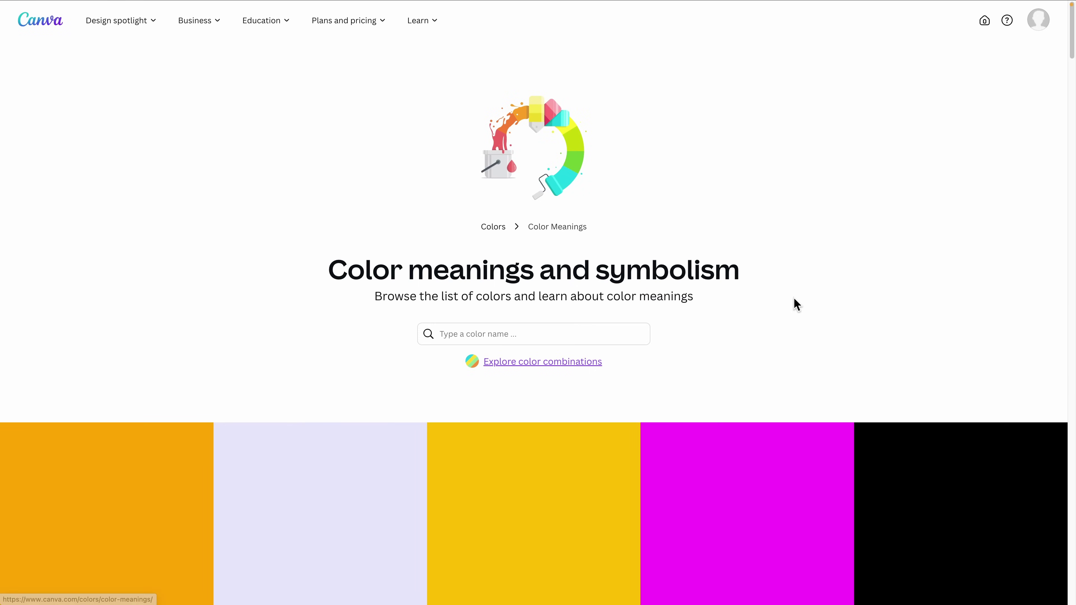
scroll(705, 316, down, 3)
scroll(703, 314, down, 1)
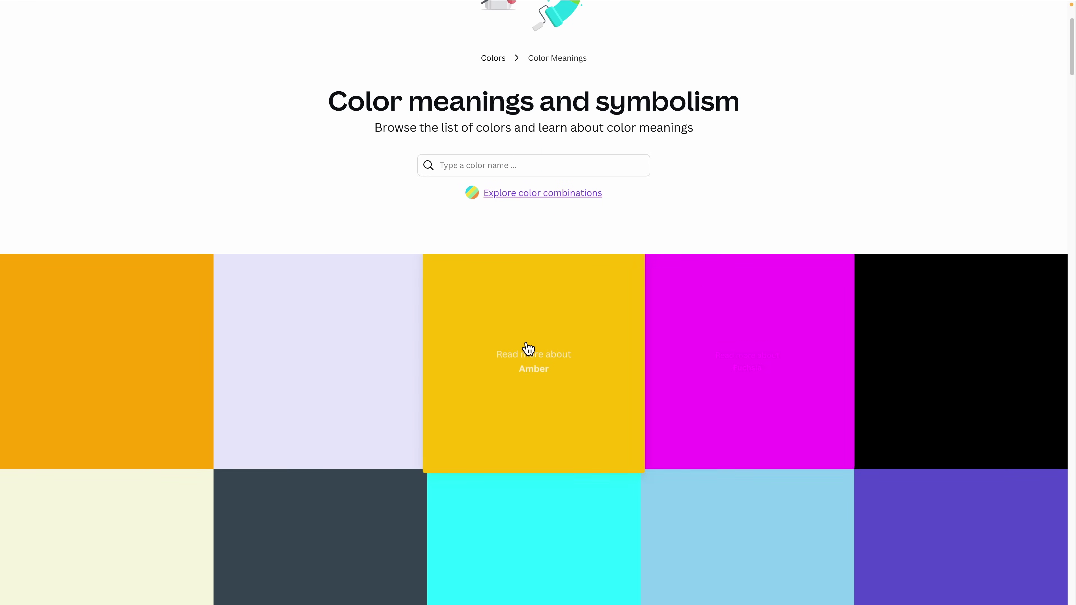
click(527, 348)
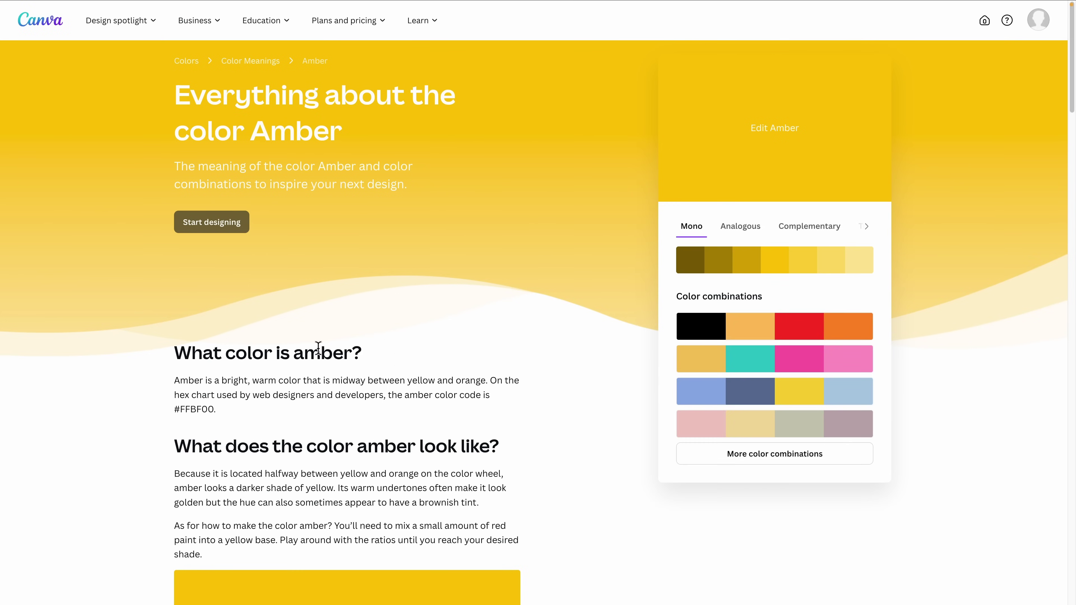
scroll(303, 380, down, 2)
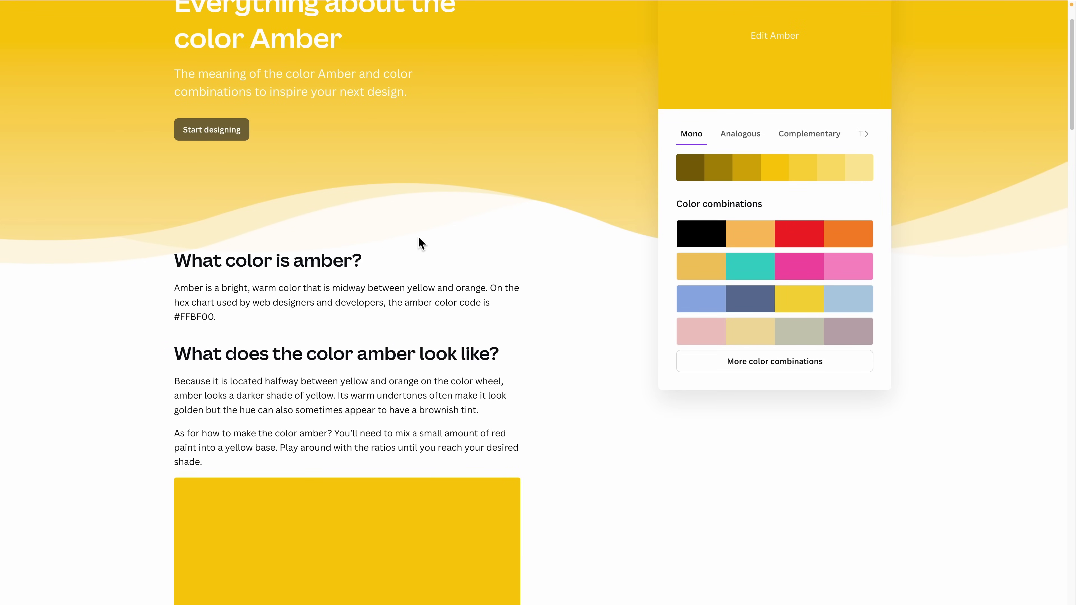
scroll(334, 286, down, 20)
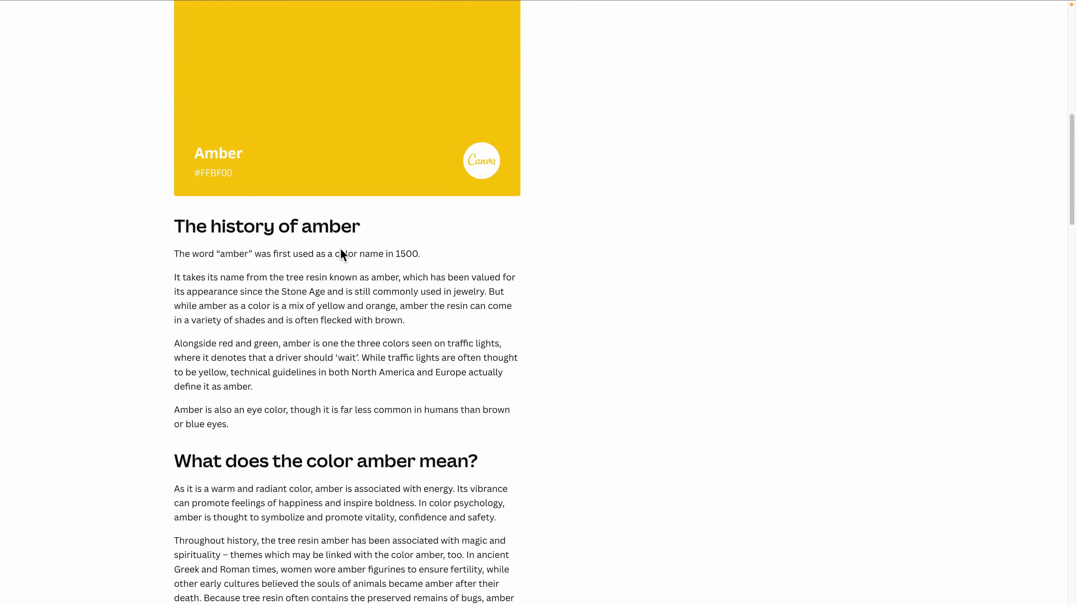
scroll(340, 248, down, 20)
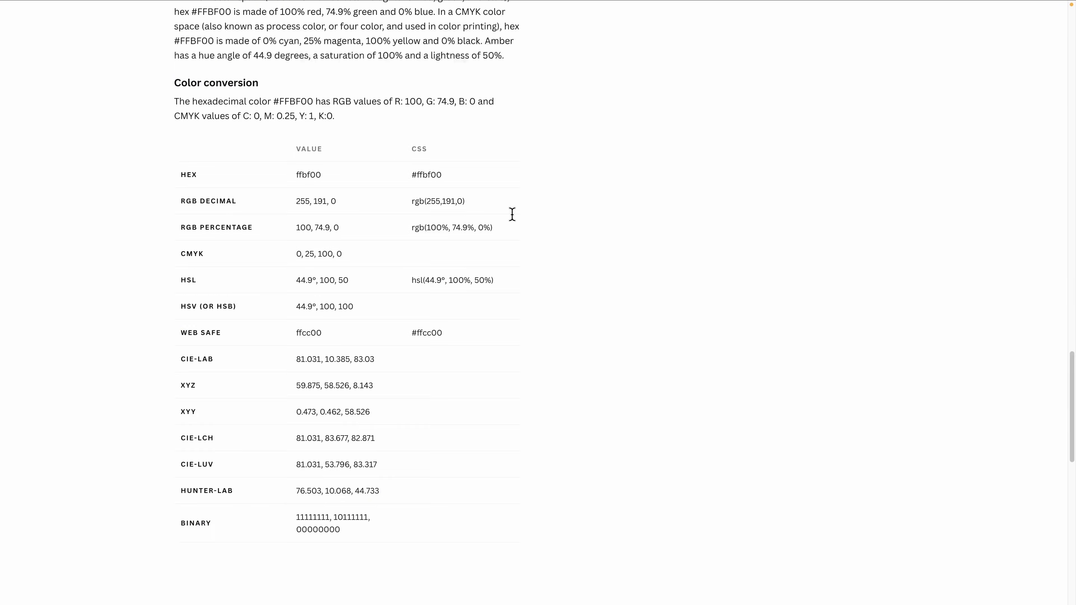
scroll(514, 221, up, 20)
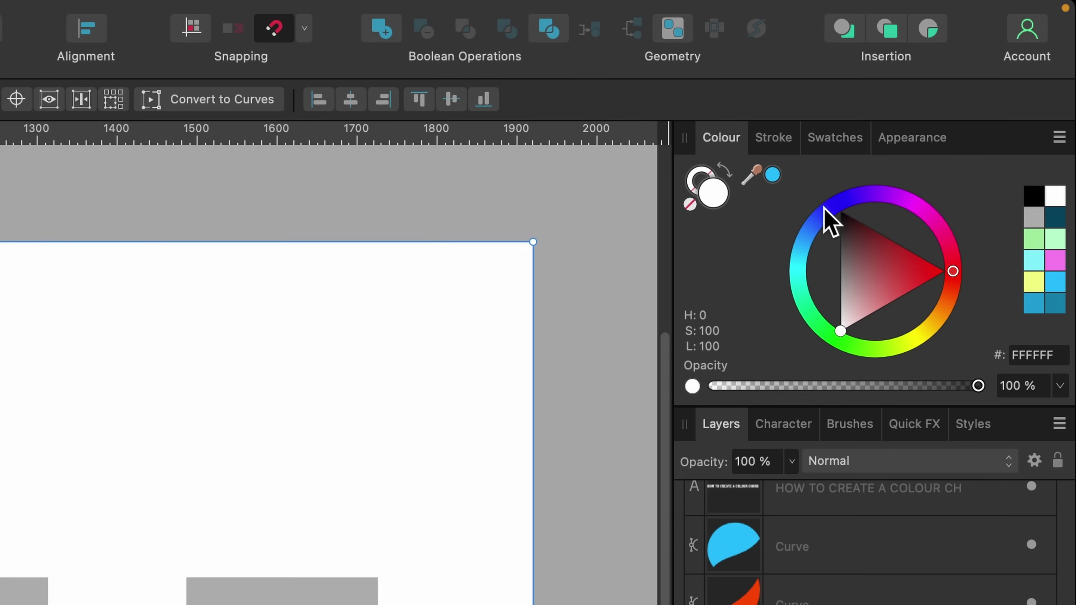
From the Swatches panel menu, start Create Palette From Image
click(857, 140)
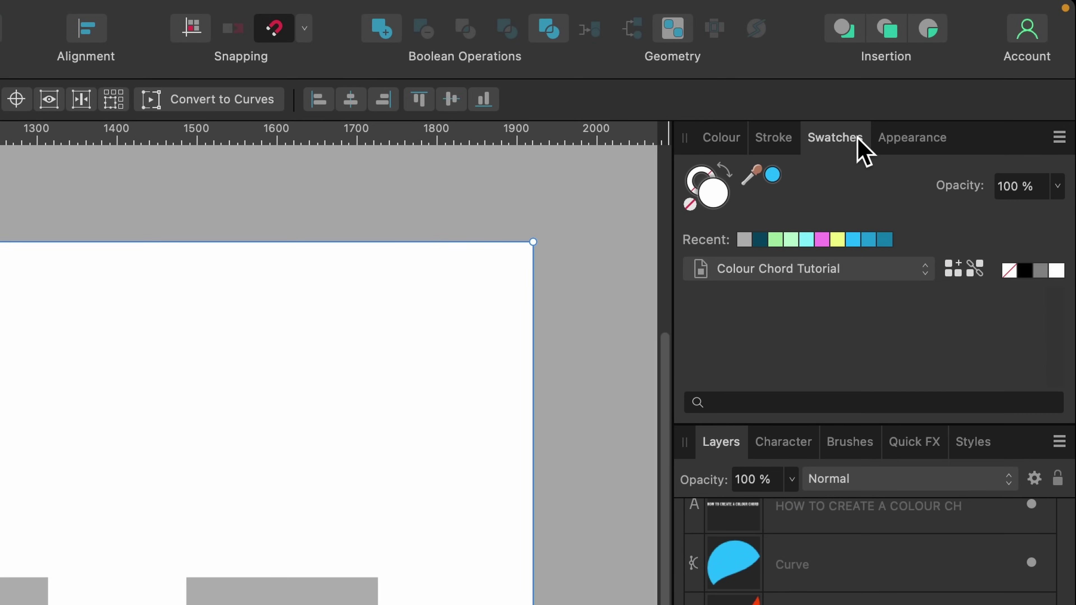
click(1058, 138)
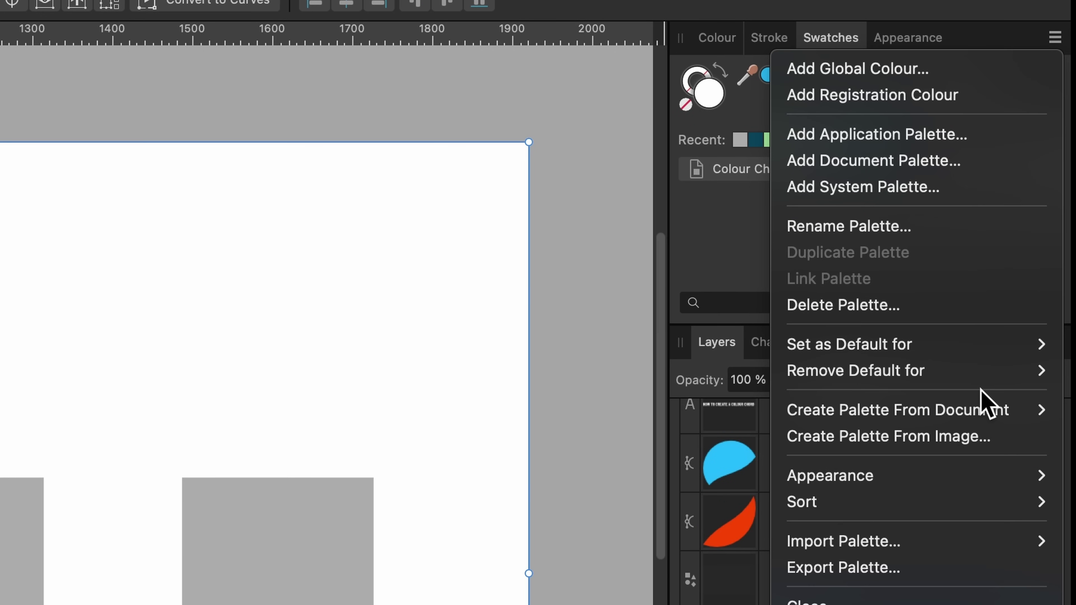
mouse_move(950, 511)
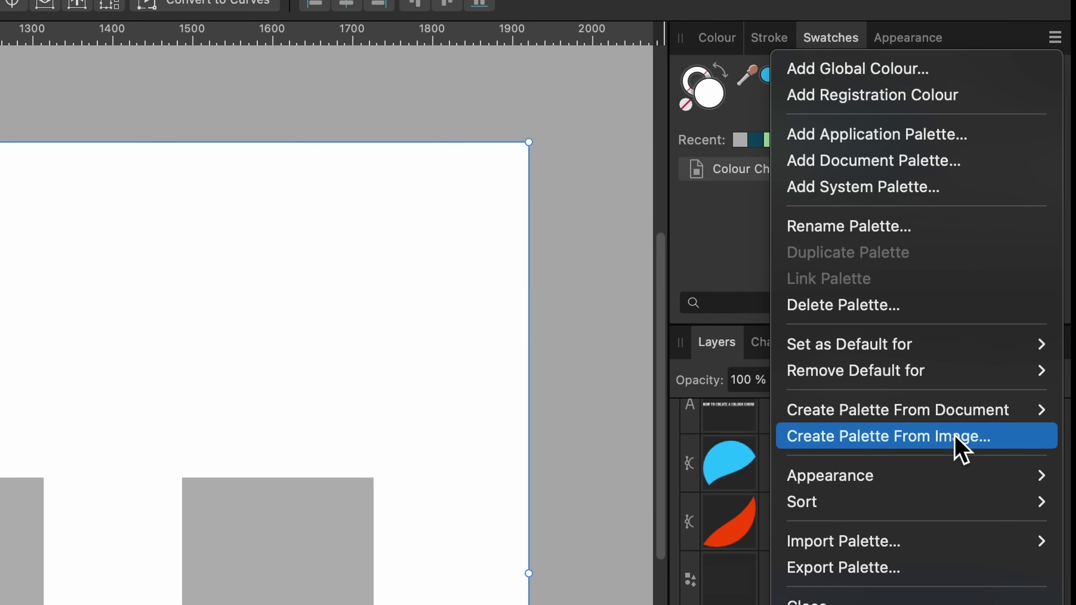
click(988, 442)
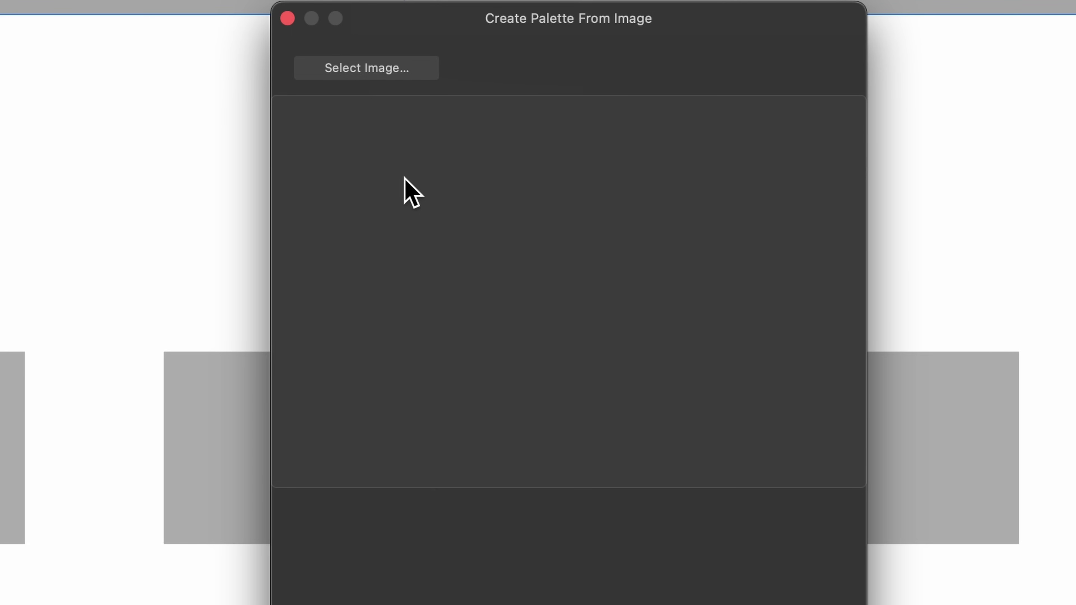
Load Car.jpeg, set Number of Colours to 12, and preview the extracted palette
click(398, 71)
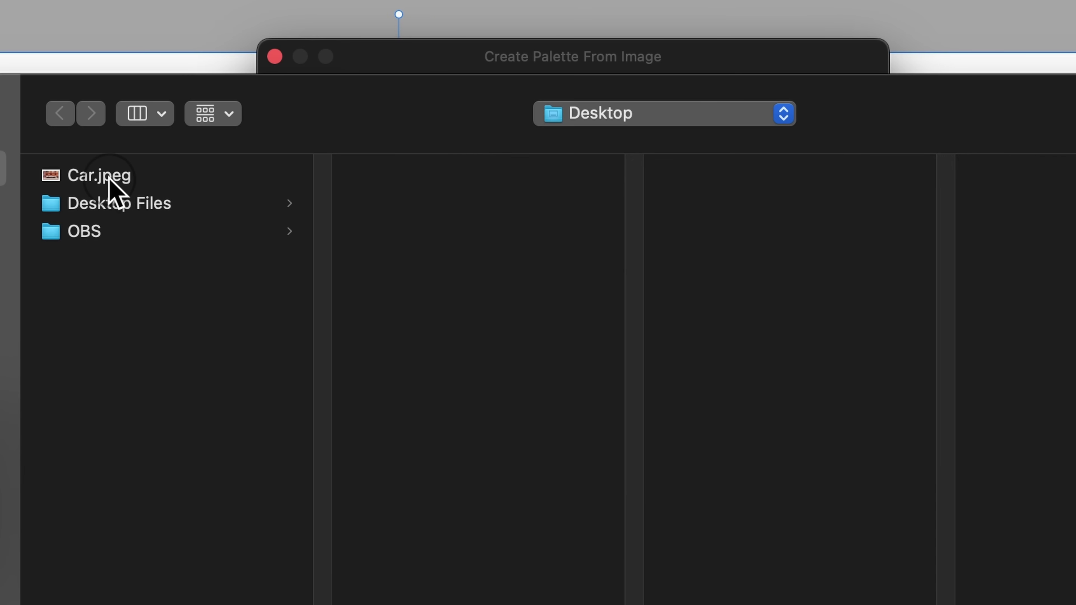
click(135, 143)
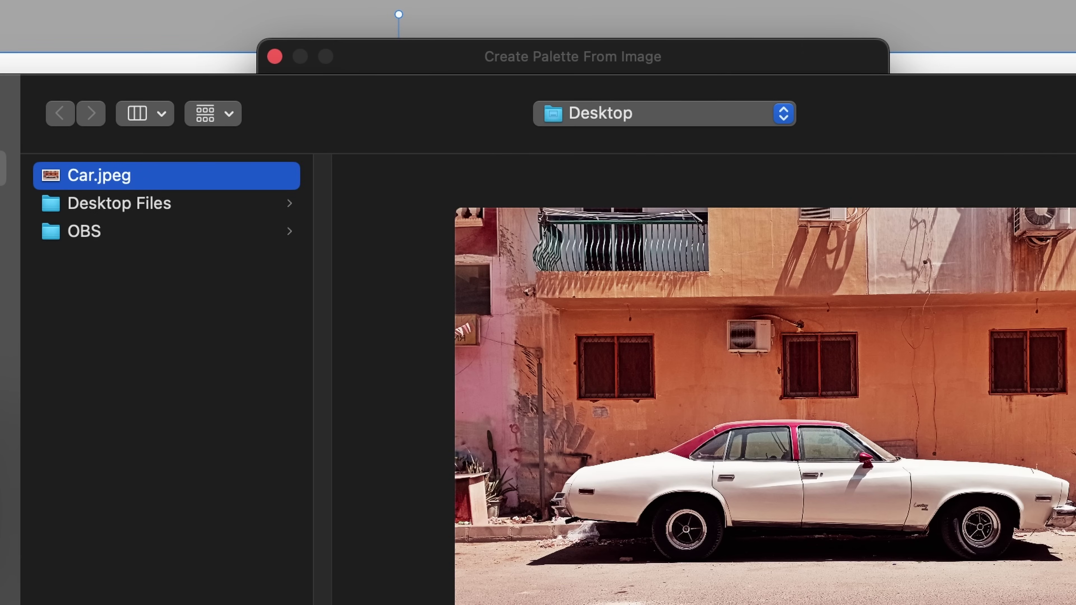
click(830, 331)
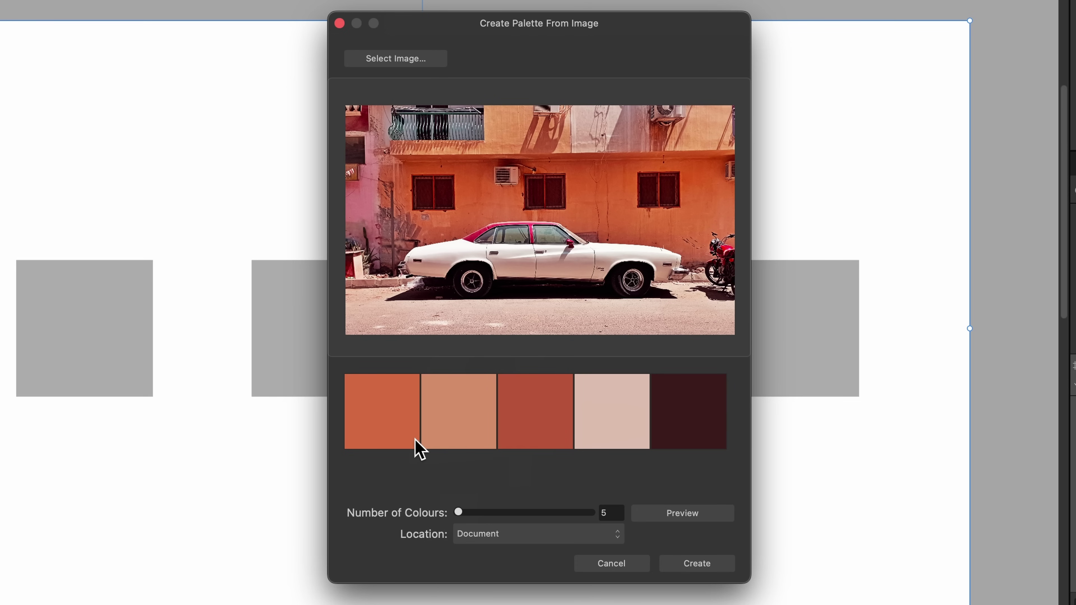
click(459, 513)
drag(460, 513, 463, 514)
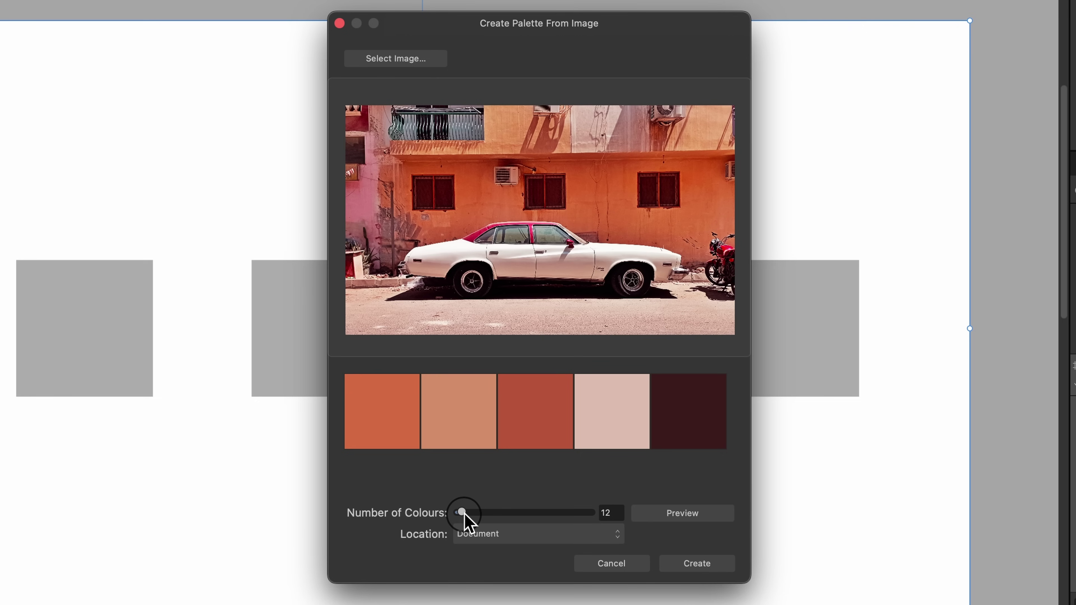
click(679, 518)
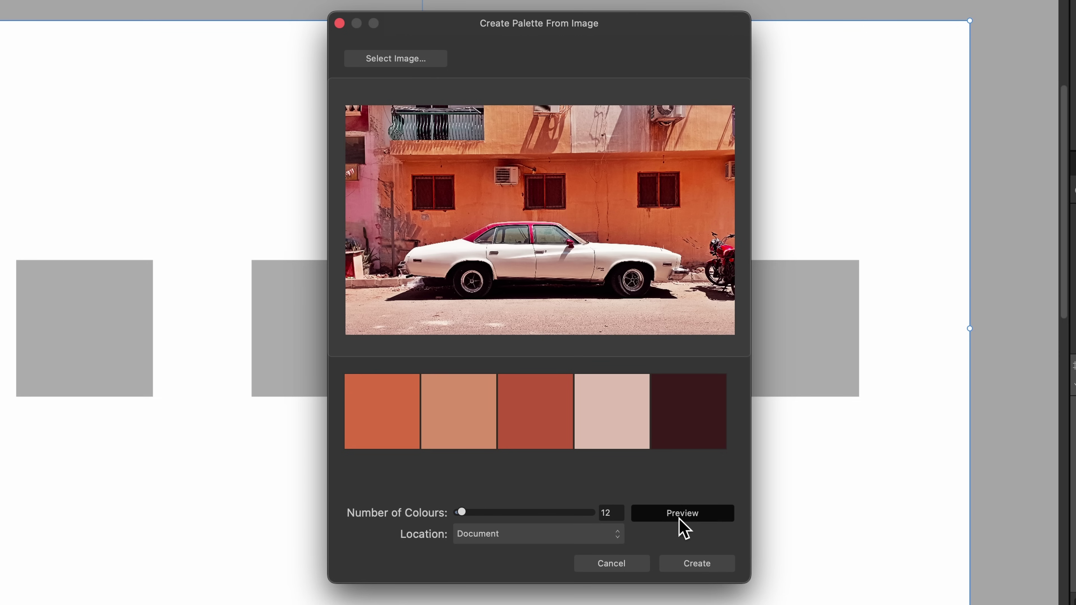
mouse_move(730, 432)
mouse_down()
mouse_move(725, 492)
mouse_move(728, 427)
mouse_up()
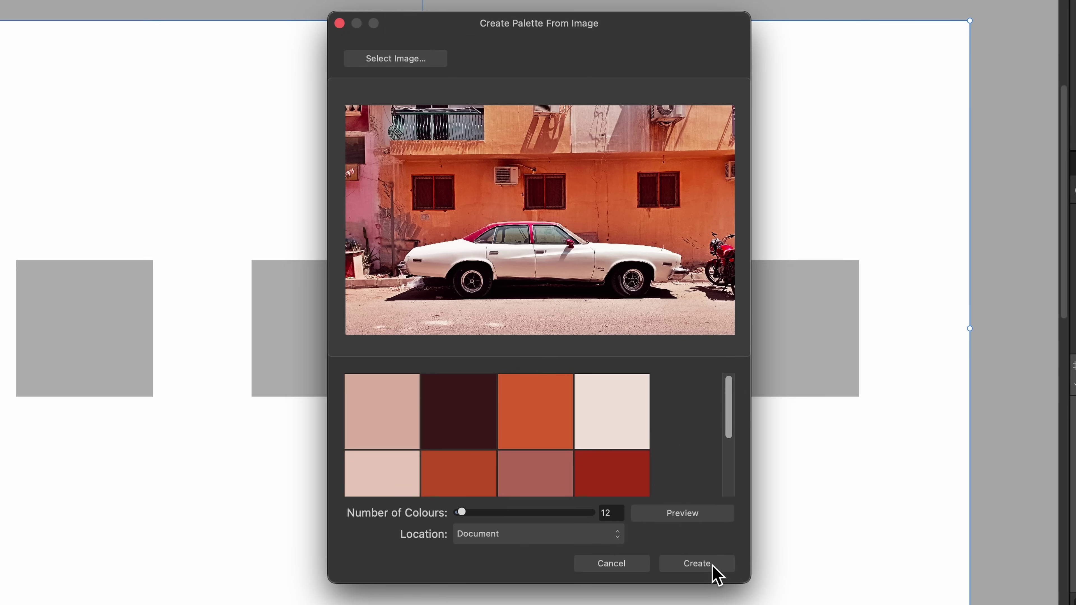
Create the Car palette, then fill the right, middle and left squares red-brown, orange and mauve
click(696, 564)
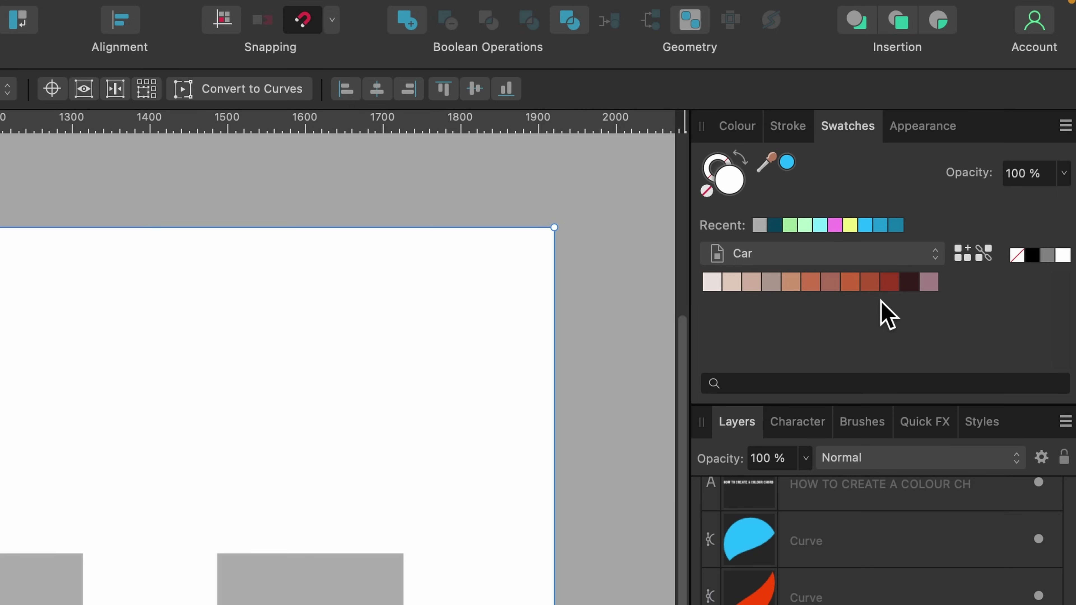
click(347, 604)
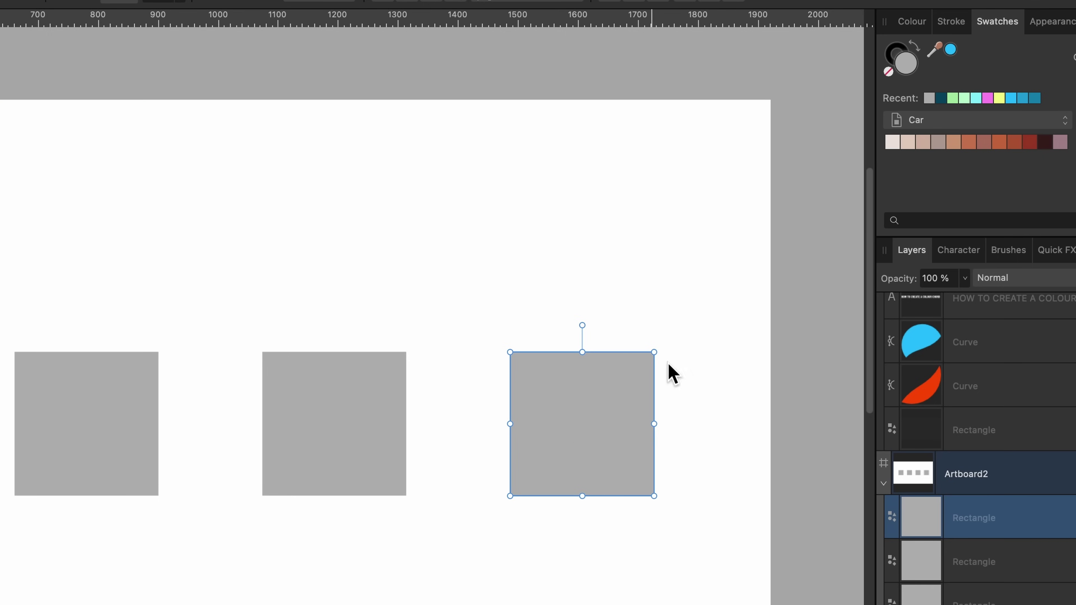
click(983, 144)
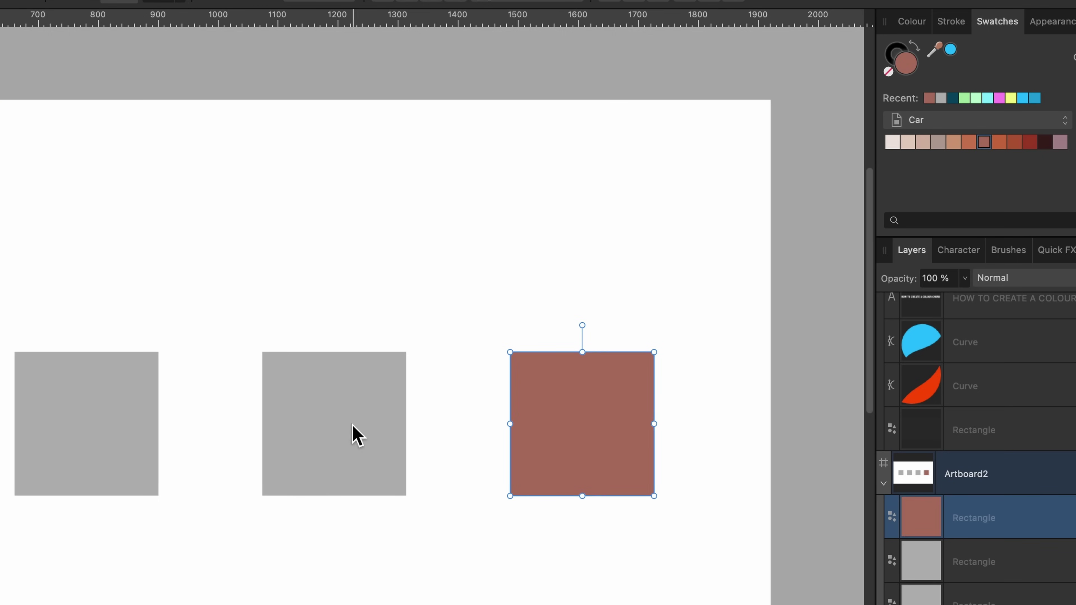
click(359, 433)
click(998, 144)
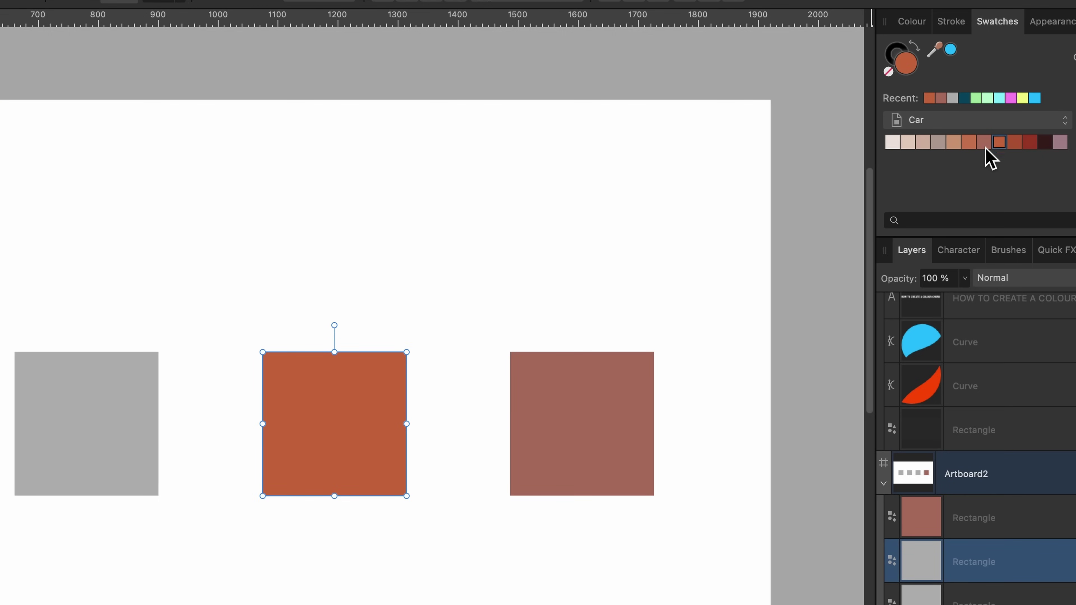
click(135, 406)
click(1059, 144)
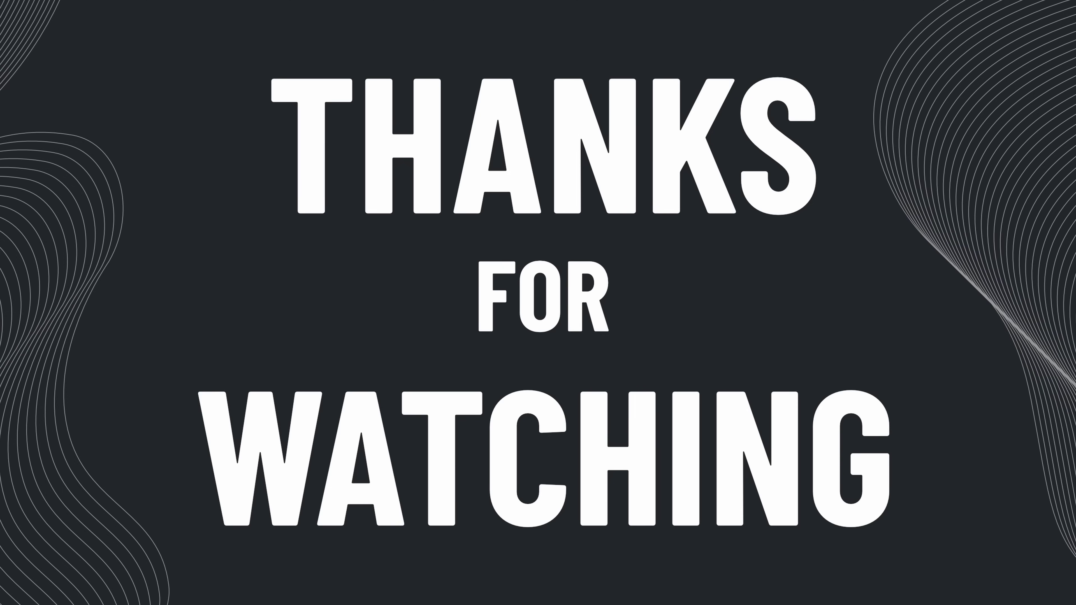
Delete the WATCHING, FOR and THANKS text boxes and the right-hand wave line art
click(654, 459)
key(BackSpace)
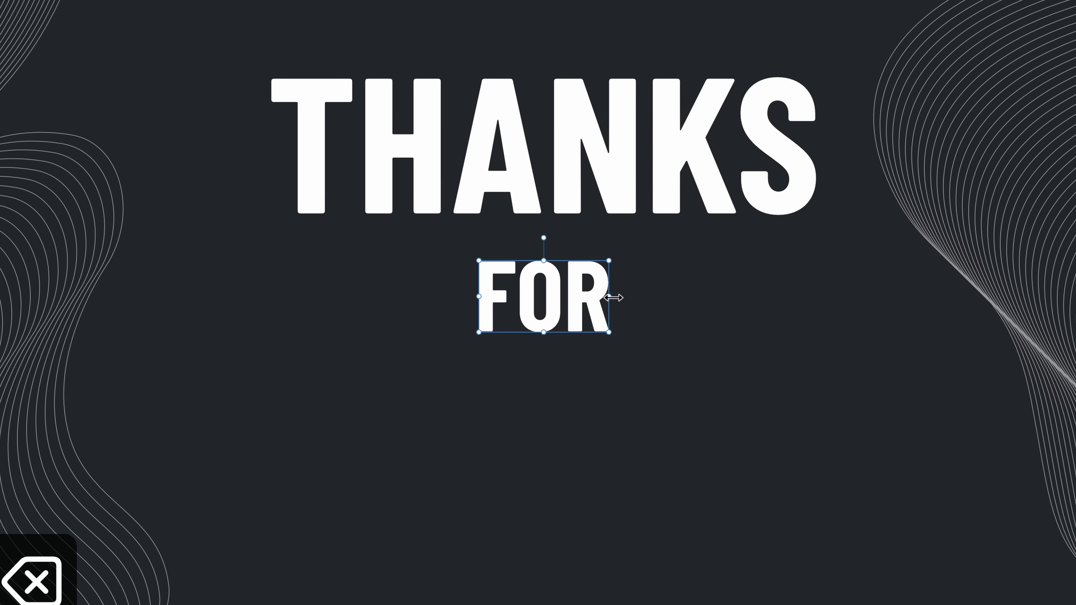
key(BackSpace)
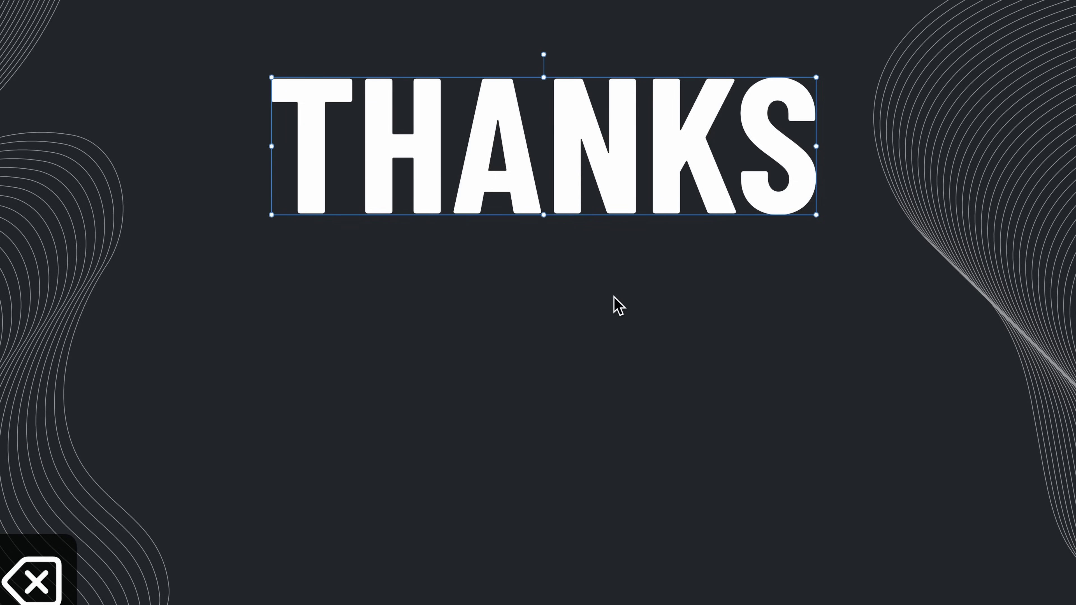
key(BackSpace)
click(907, 156)
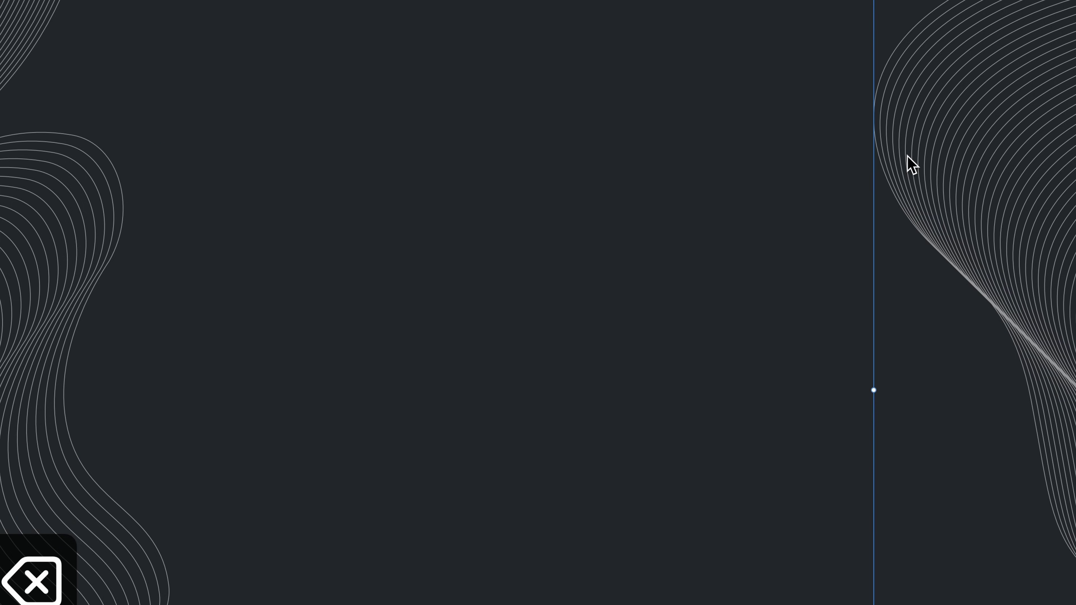
key(BackSpace)
key(BackSpace)
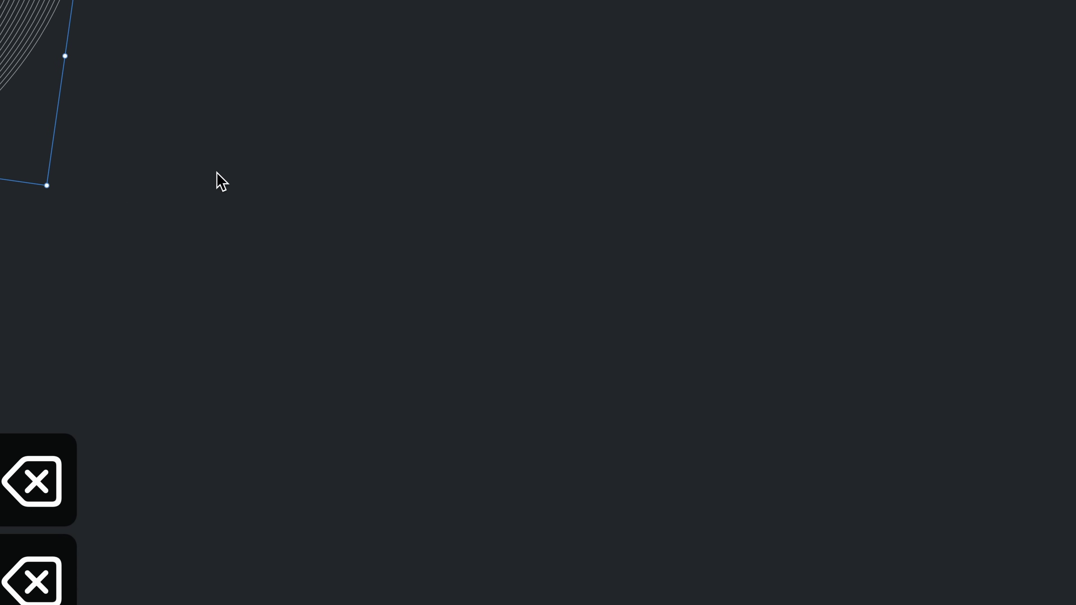